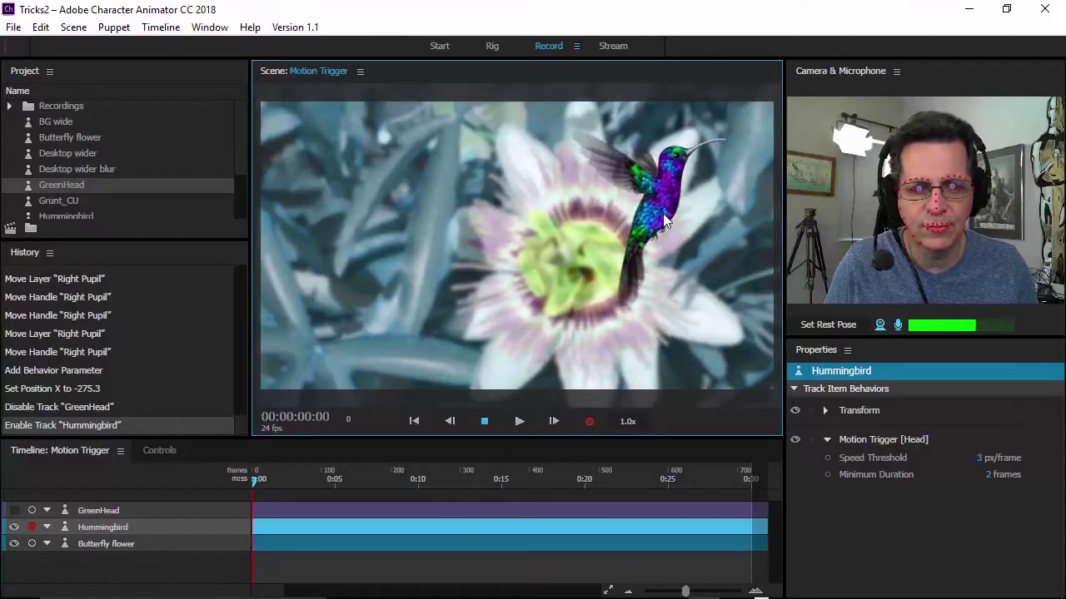
- Preview the hummingbird's motion-triggered poses by moving it around the flower scene
{"action": "left_click_drag", "start_coordinate": [663, 213], "coordinate": [483, 224]}
{"action": "left_click", "coordinate": [440, 47]}
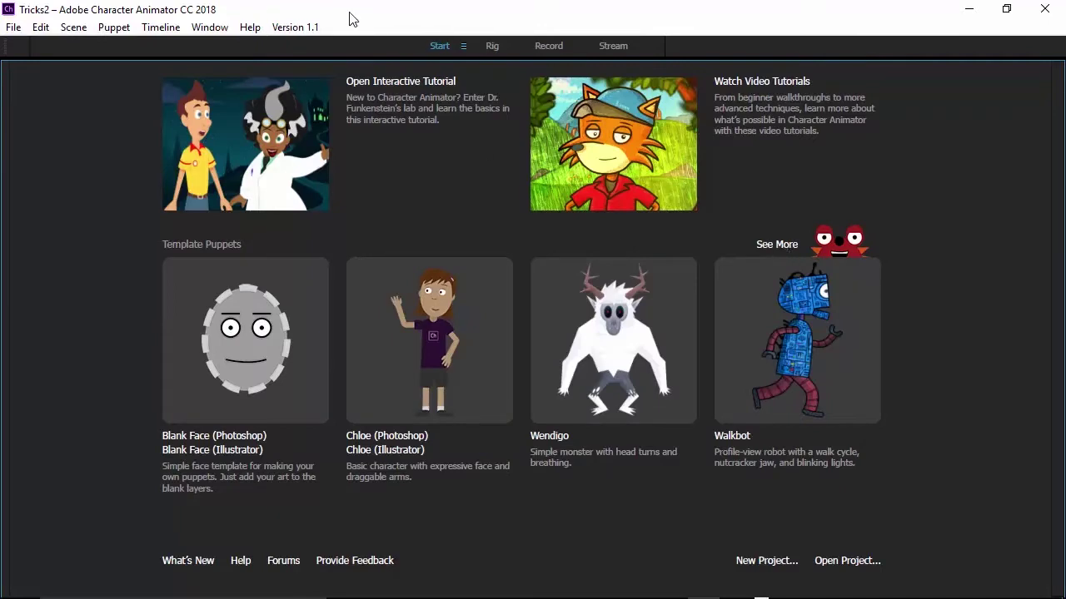
{"action": "left_click", "coordinate": [549, 46]}
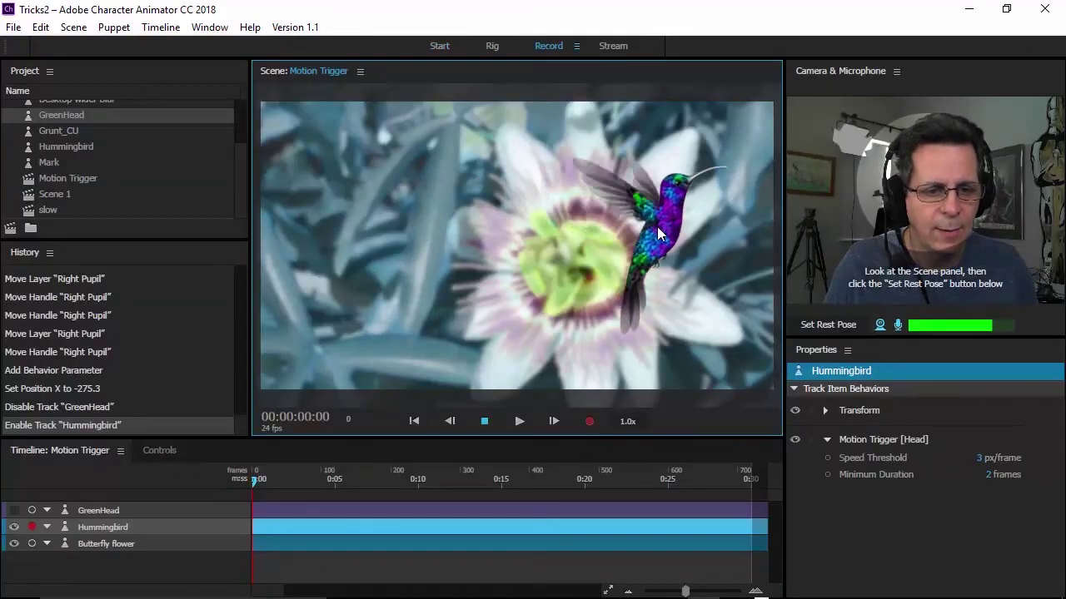
{"action": "left_click_drag", "start_coordinate": [608, 222], "coordinate": [498, 223]}
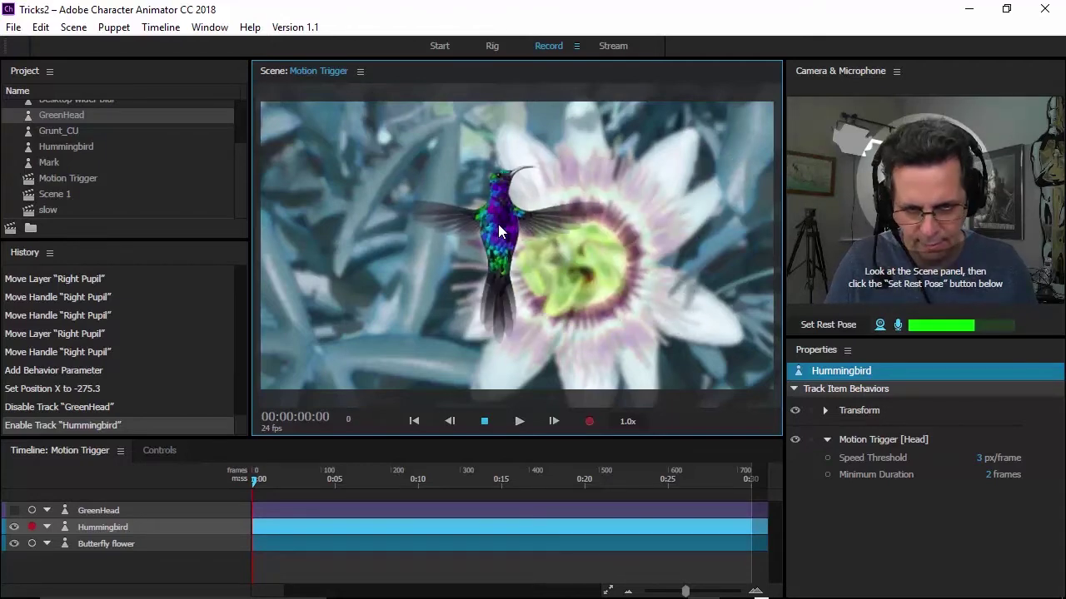
{"action": "left_click_drag", "start_coordinate": [498, 224], "coordinate": [545, 197]}
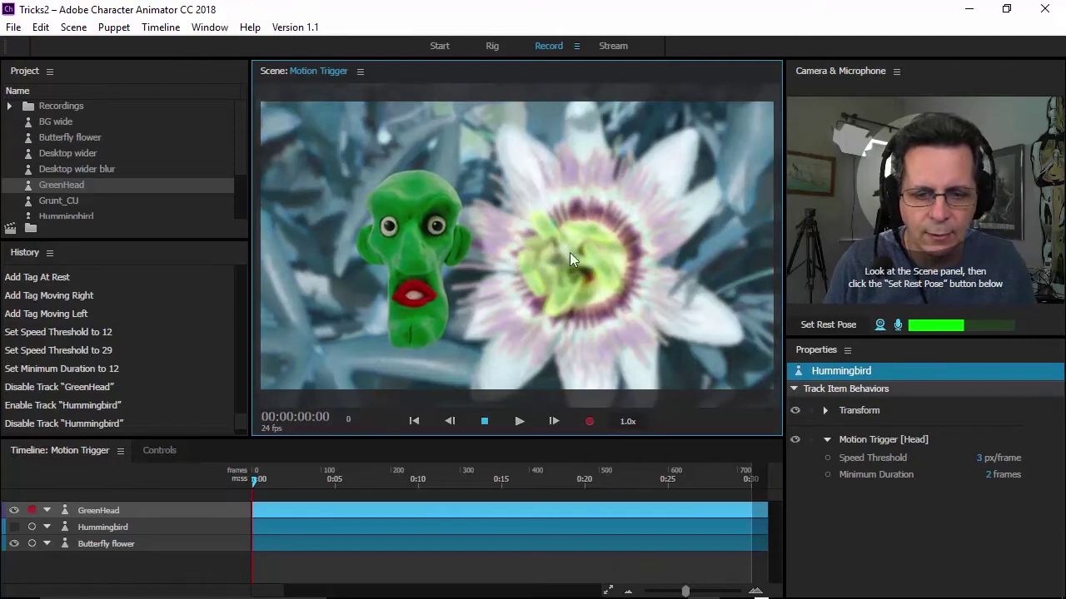
- Open the GreenHead puppet for rigging, tag its top-level Green layer as Draggable, and try moving the head in the scene
{"action": "double_click", "coordinate": [408, 288]}
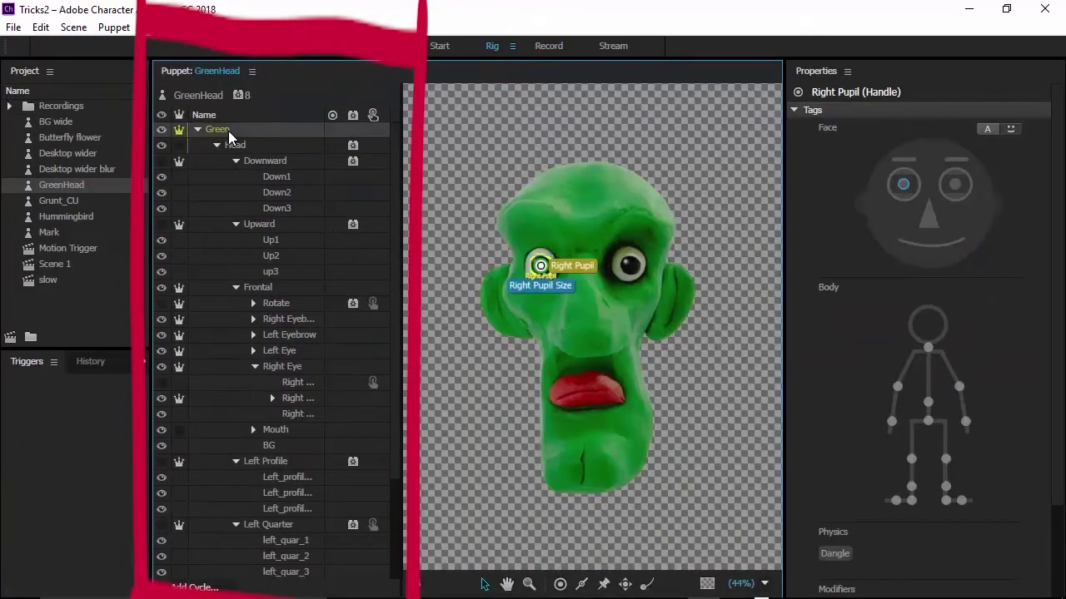
{"action": "left_click", "coordinate": [230, 132]}
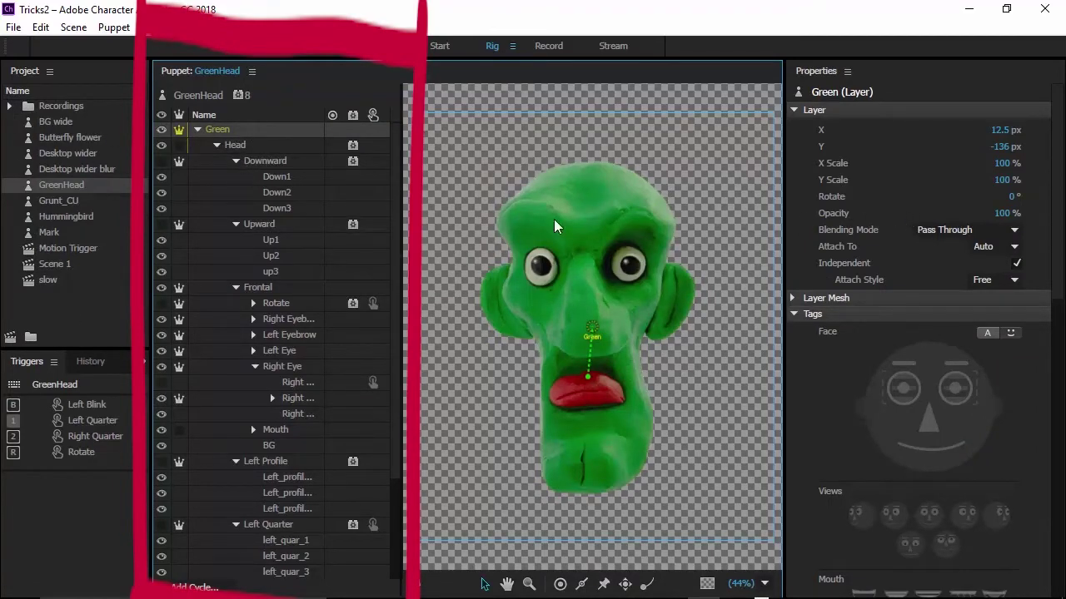
{"action": "scroll", "coordinate": [980, 285], "scroll_direction": "down", "scroll_amount": 4}
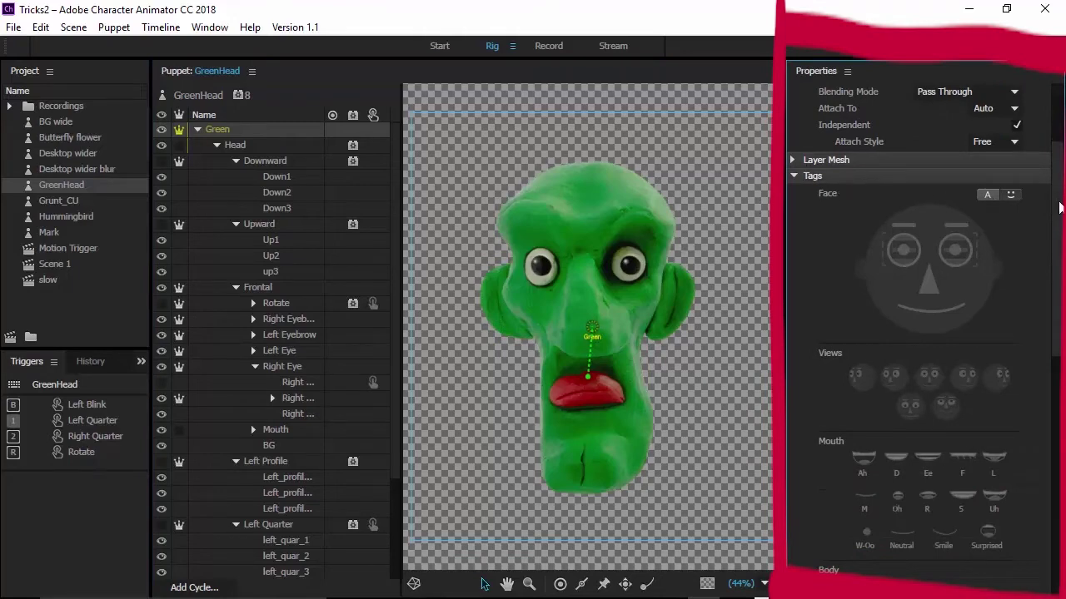
{"action": "scroll", "coordinate": [1060, 206], "scroll_direction": "down", "scroll_amount": 10}
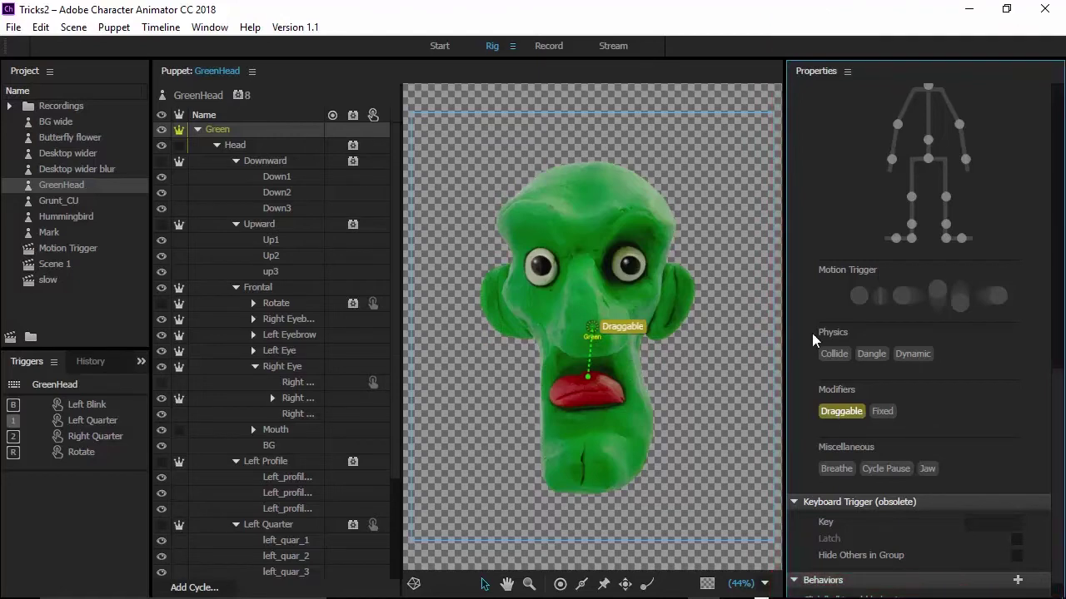
{"action": "left_click", "coordinate": [550, 46]}
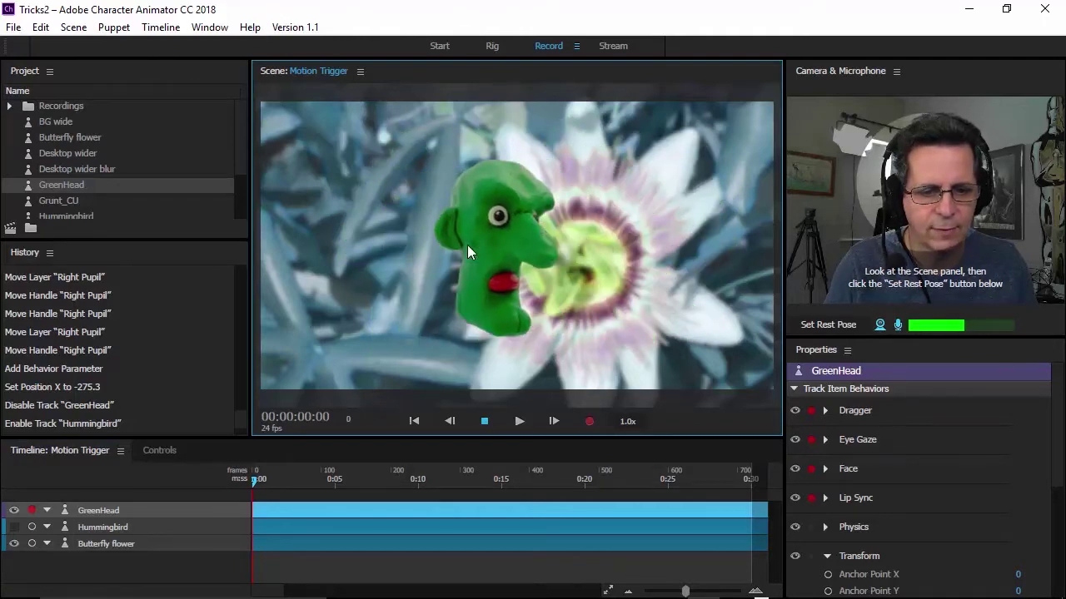
- Add the Motion Trigger behavior to the GreenHead puppet's top-level Green layer
{"action": "left_click", "coordinate": [496, 47]}
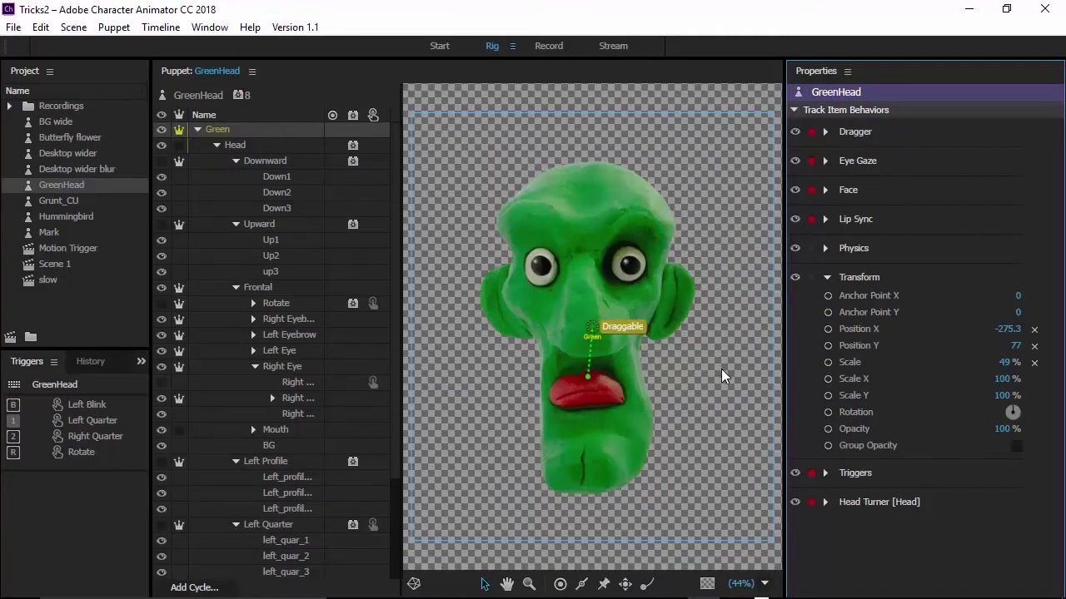
{"action": "left_click", "coordinate": [218, 129]}
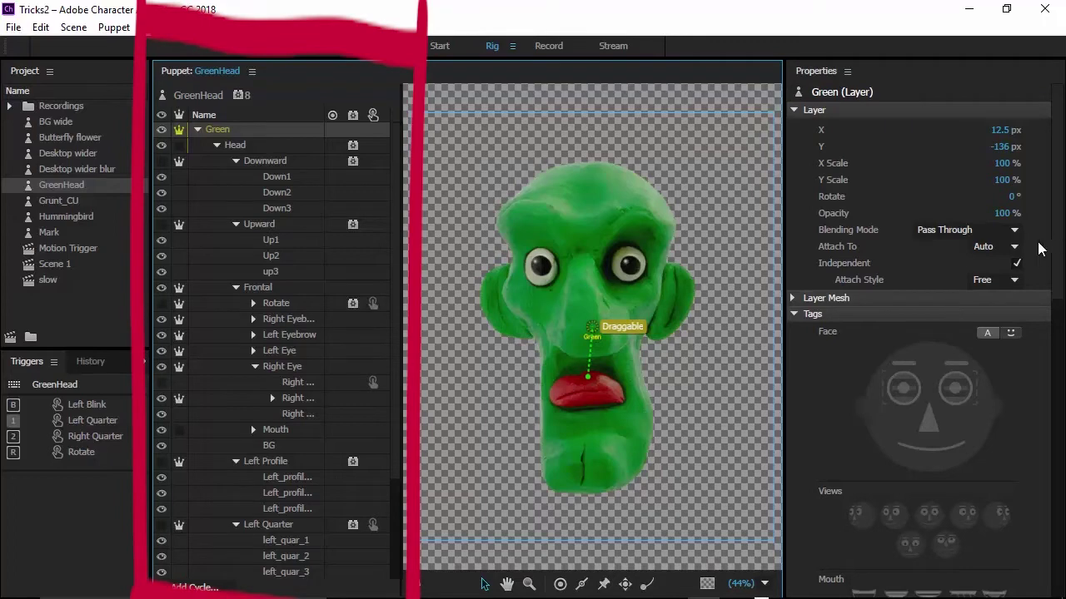
{"action": "left_click", "coordinate": [794, 315]}
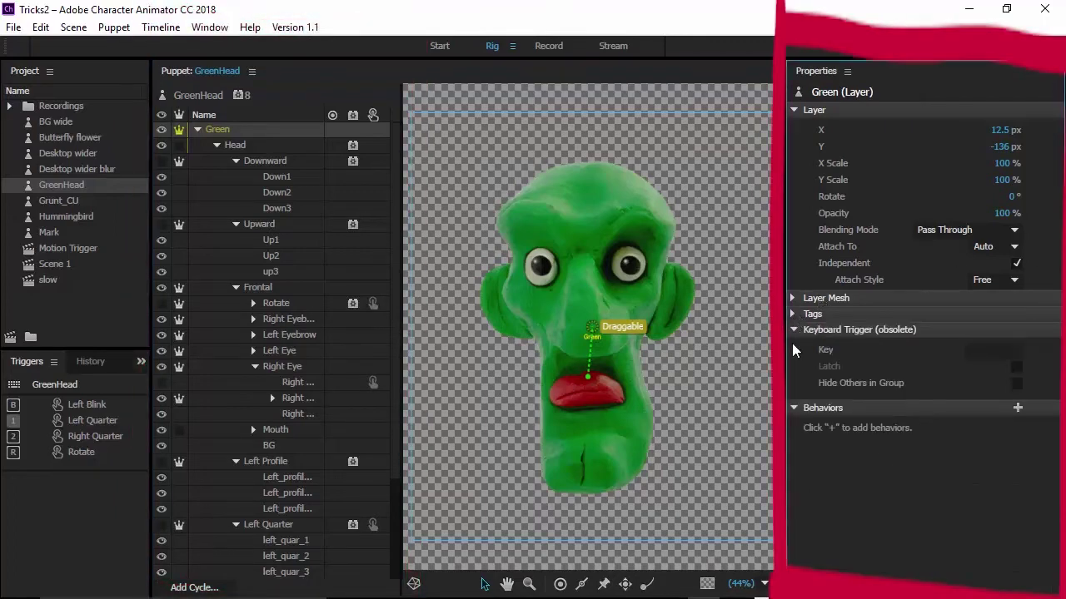
{"action": "left_click", "coordinate": [1017, 409]}
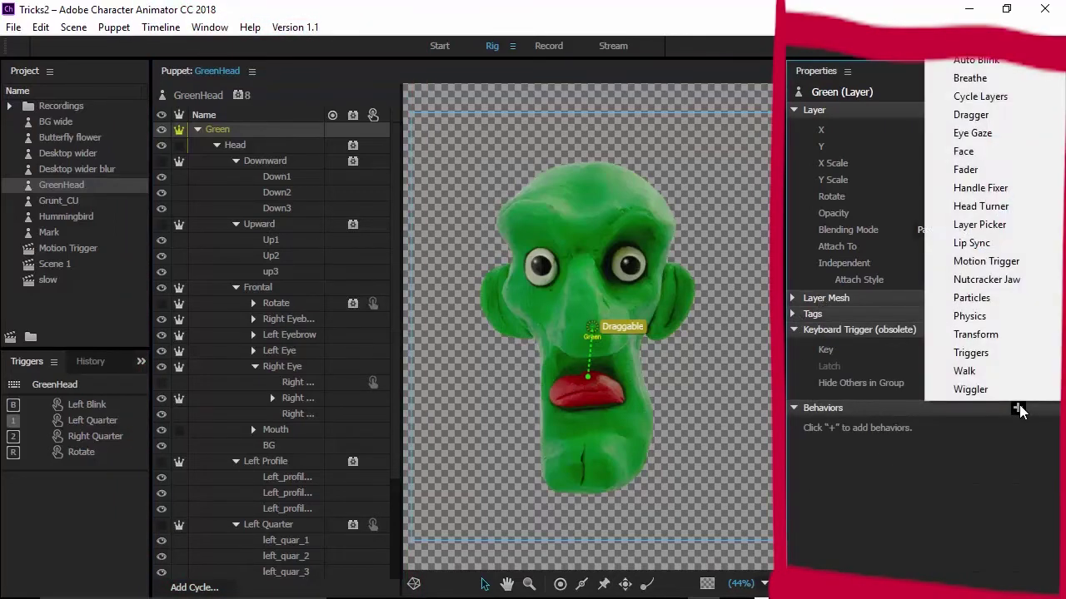
{"action": "left_click", "coordinate": [984, 264]}
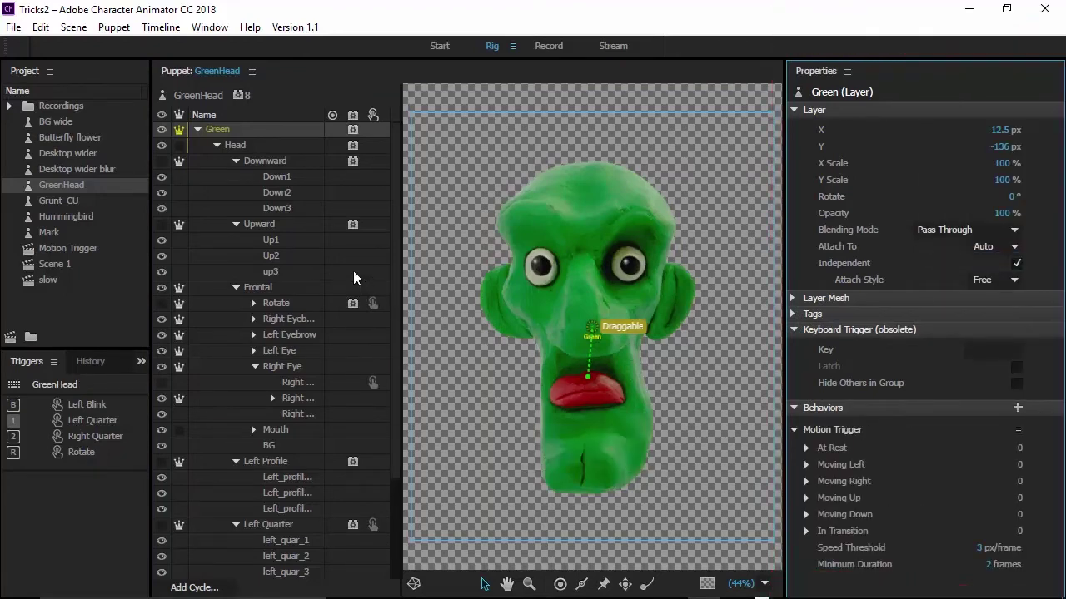
- Assign the Moving Down motion trigger tag to the Downward group
{"action": "left_click", "coordinate": [276, 164]}
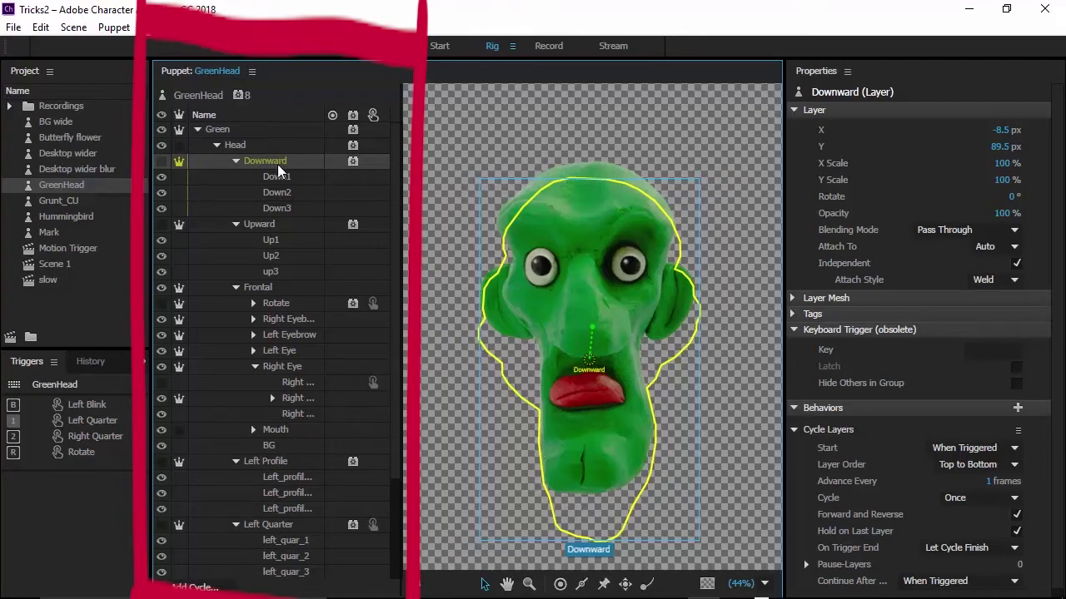
{"action": "left_click", "coordinate": [793, 329]}
{"action": "left_click", "coordinate": [793, 367]}
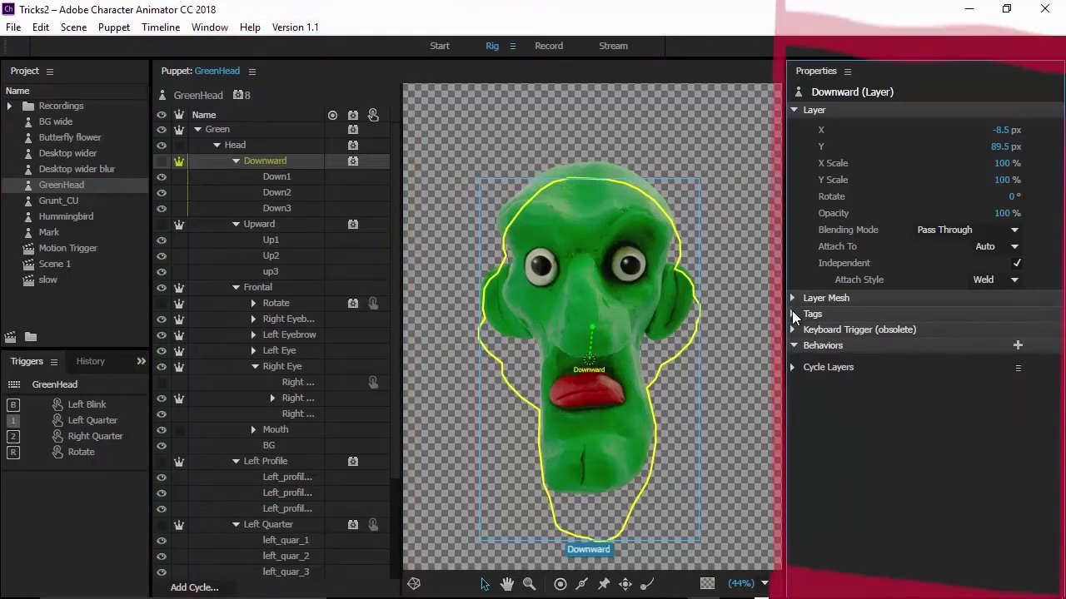
{"action": "left_click", "coordinate": [793, 314]}
{"action": "scroll", "coordinate": [836, 435], "scroll_direction": "down", "scroll_amount": 3}
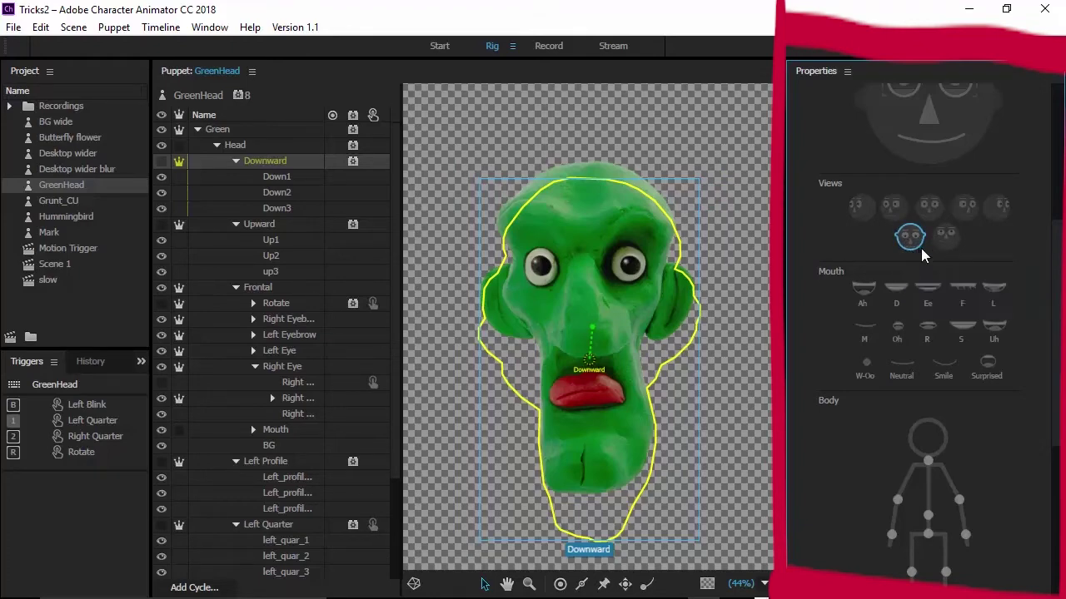
{"action": "scroll", "coordinate": [872, 481], "scroll_direction": "down", "scroll_amount": 6}
{"action": "scroll", "coordinate": [873, 481], "scroll_direction": "up", "scroll_amount": 3}
{"action": "scroll", "coordinate": [872, 482], "scroll_direction": "down", "scroll_amount": 3}
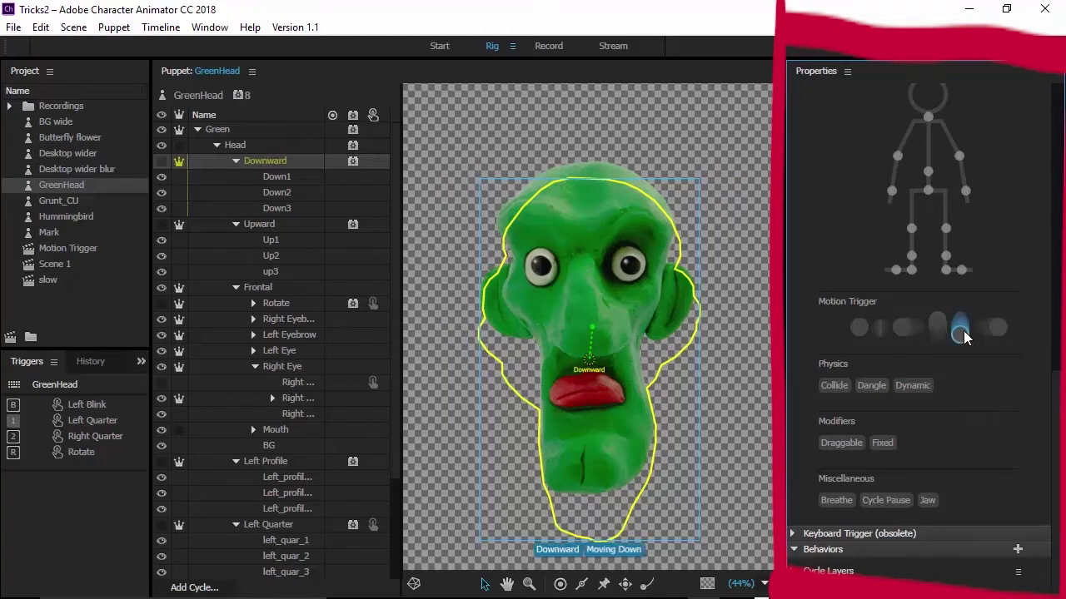
- Tag the Upward group as Moving Up and the Frontal group as At Rest
{"action": "left_click", "coordinate": [266, 226]}
{"action": "left_click", "coordinate": [945, 331]}
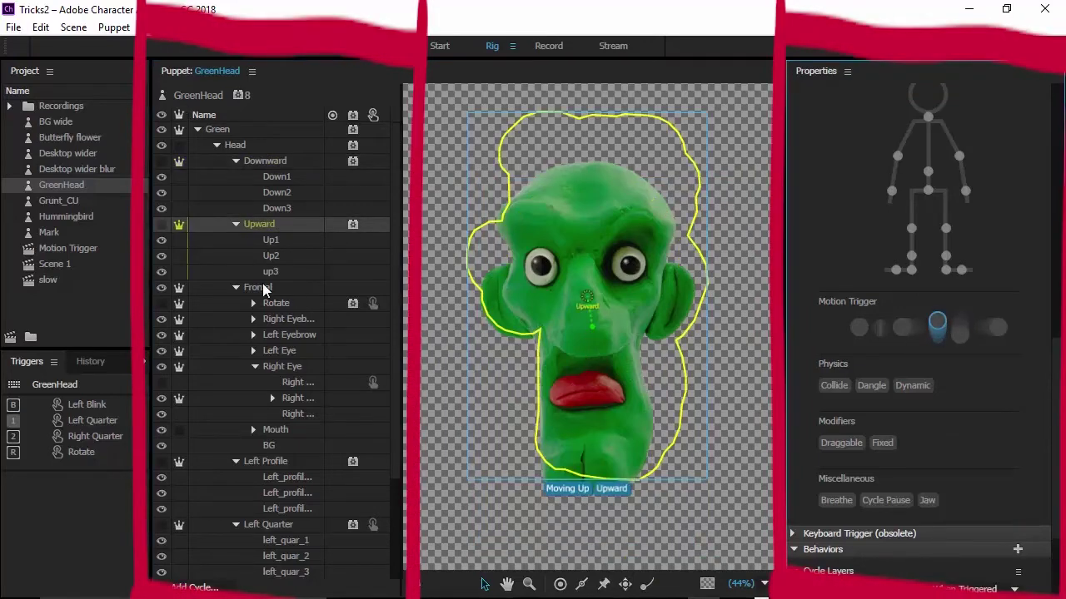
{"action": "left_click", "coordinate": [297, 289]}
{"action": "left_click", "coordinate": [860, 328]}
- Assign the Moving Right motion trigger tag to the Right Profile group
{"action": "scroll", "coordinate": [268, 457], "scroll_direction": "down", "scroll_amount": 1}
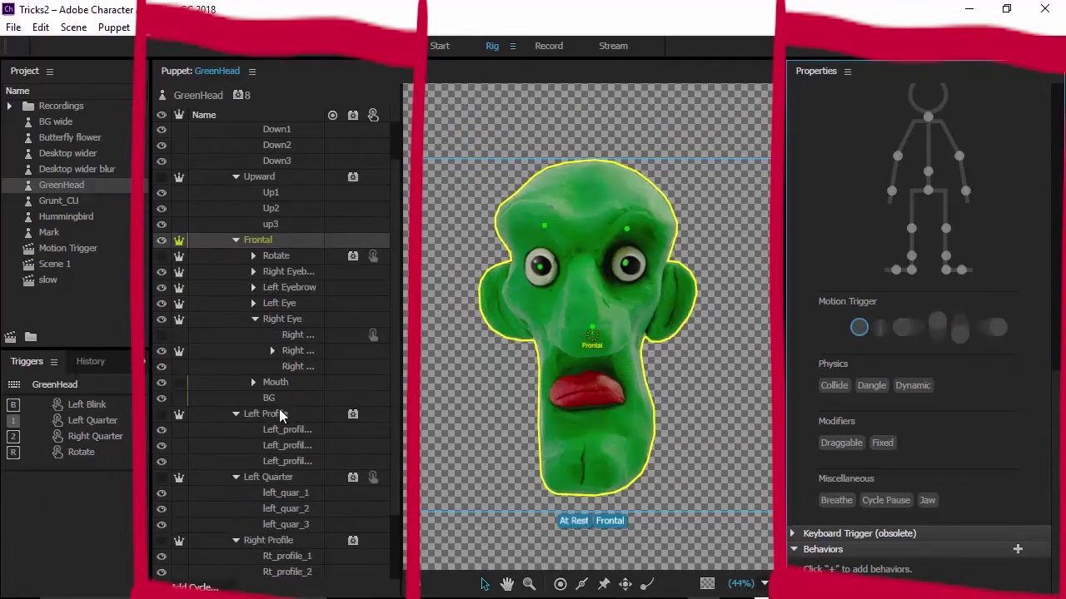
{"action": "left_click", "coordinate": [280, 415]}
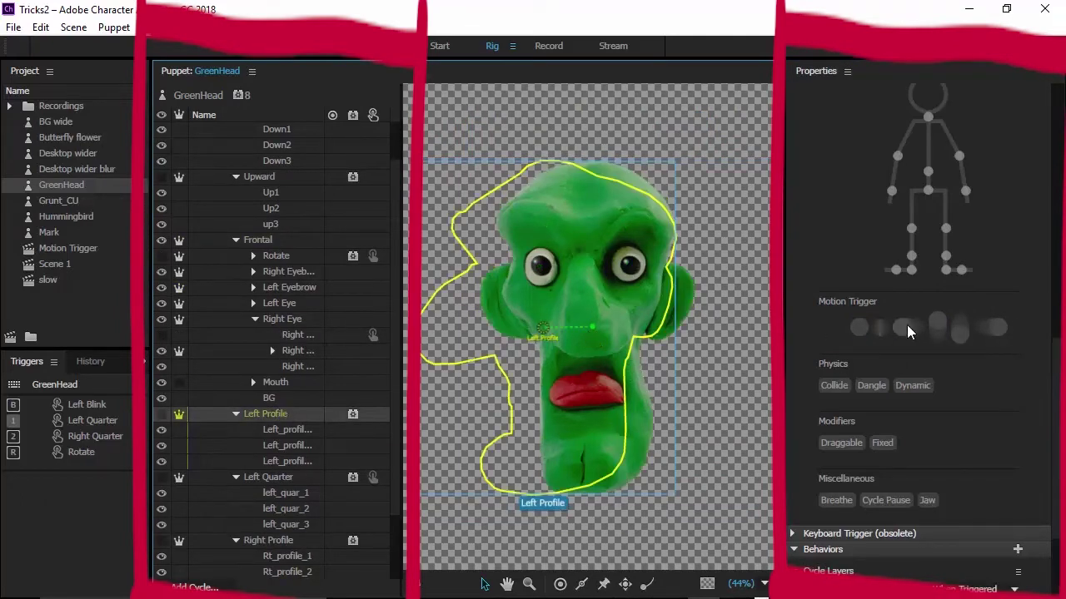
{"action": "left_click", "coordinate": [274, 541]}
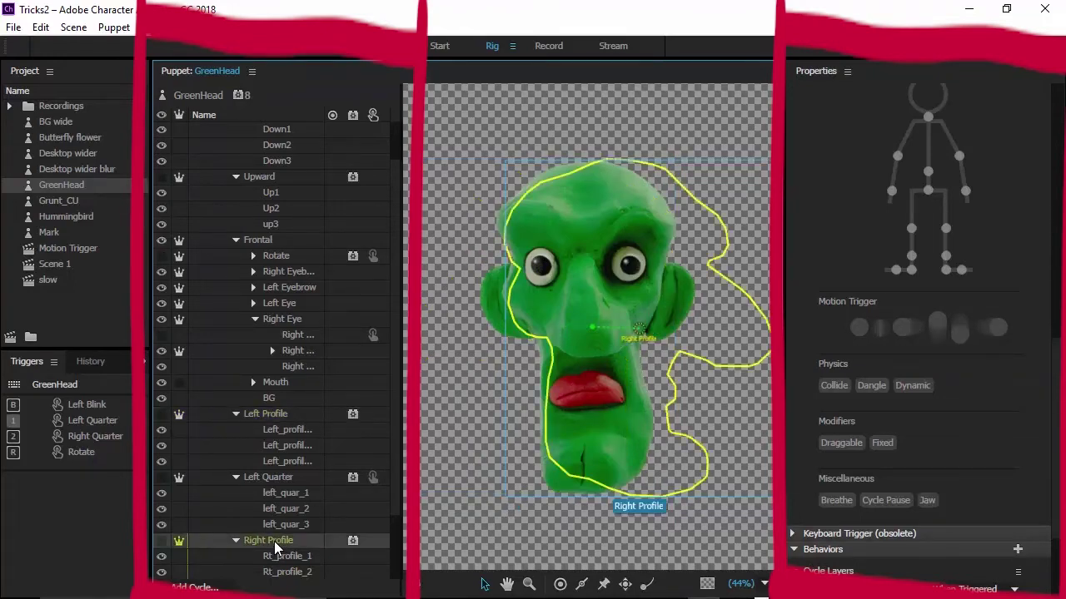
{"action": "left_click", "coordinate": [999, 331]}
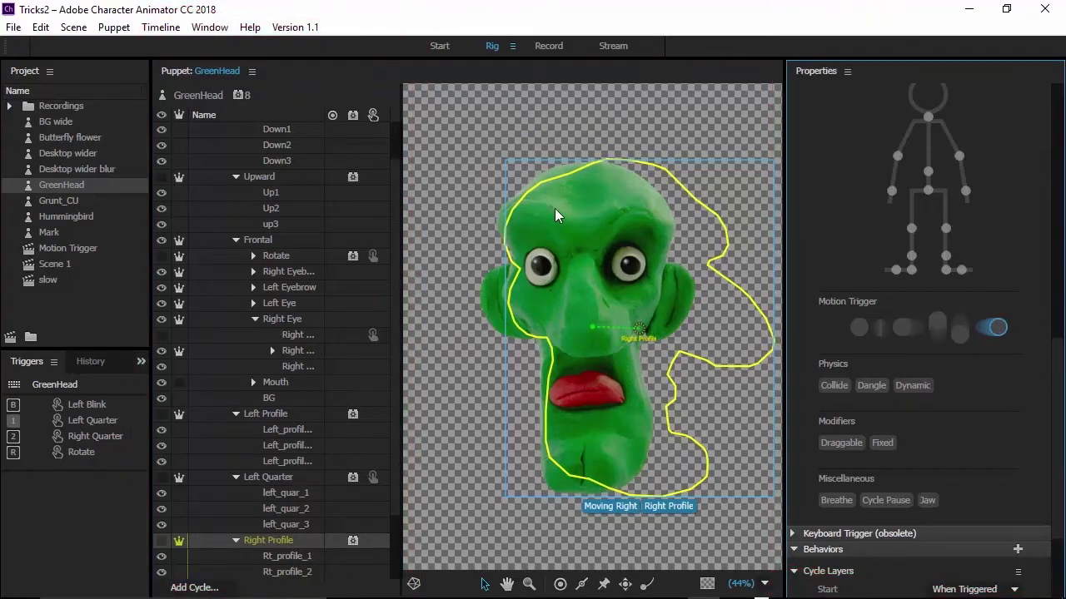
- Test the motion triggers by moving the green head back and forth across the recording scene
{"action": "left_click", "coordinate": [546, 46]}
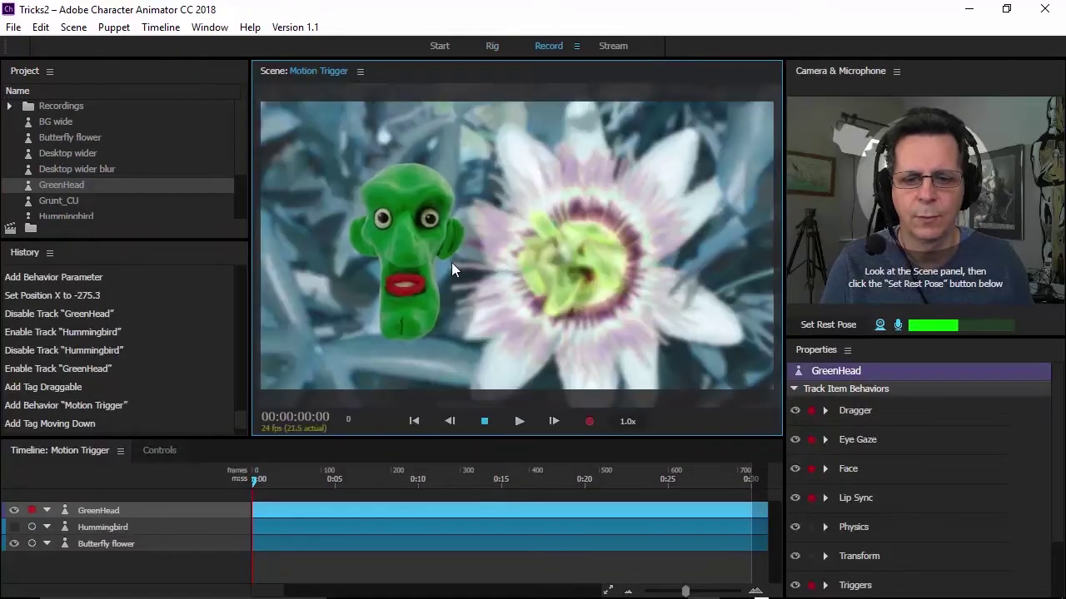
{"action": "left_click_drag", "start_coordinate": [407, 259], "coordinate": [642, 273]}
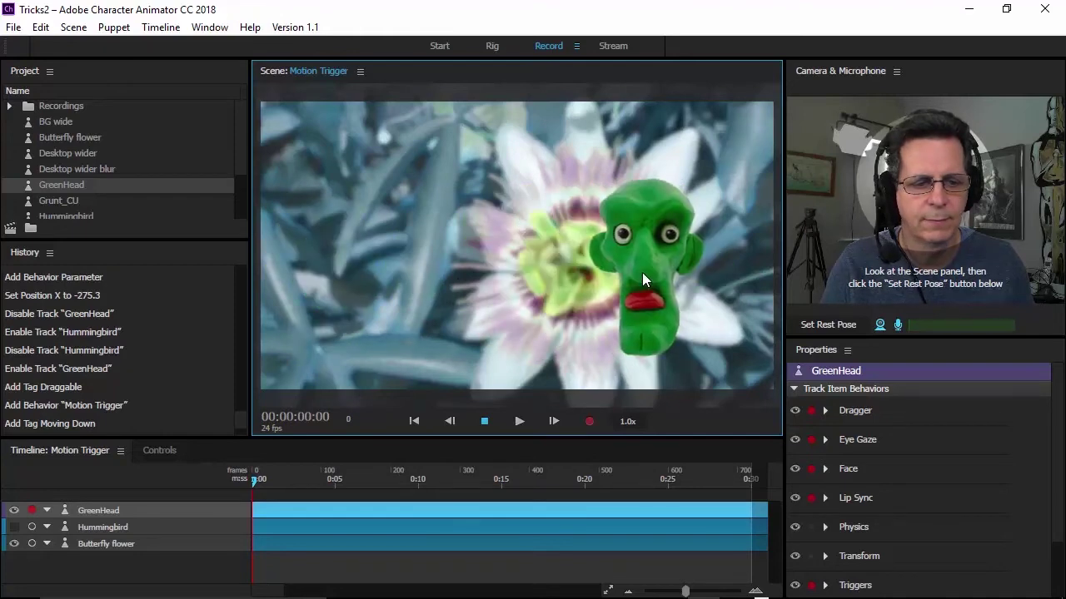
{"action": "left_click_drag", "start_coordinate": [568, 270], "coordinate": [487, 274]}
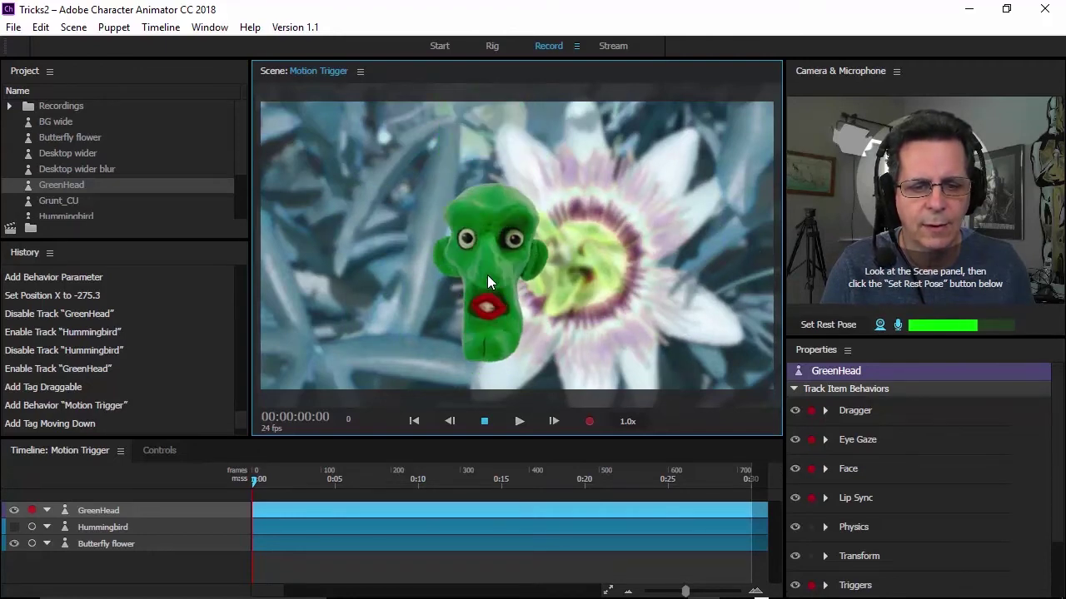
- Tag the Left Profile group as Moving Left and test the green head's movement in the scene
{"action": "left_click", "coordinate": [496, 46]}
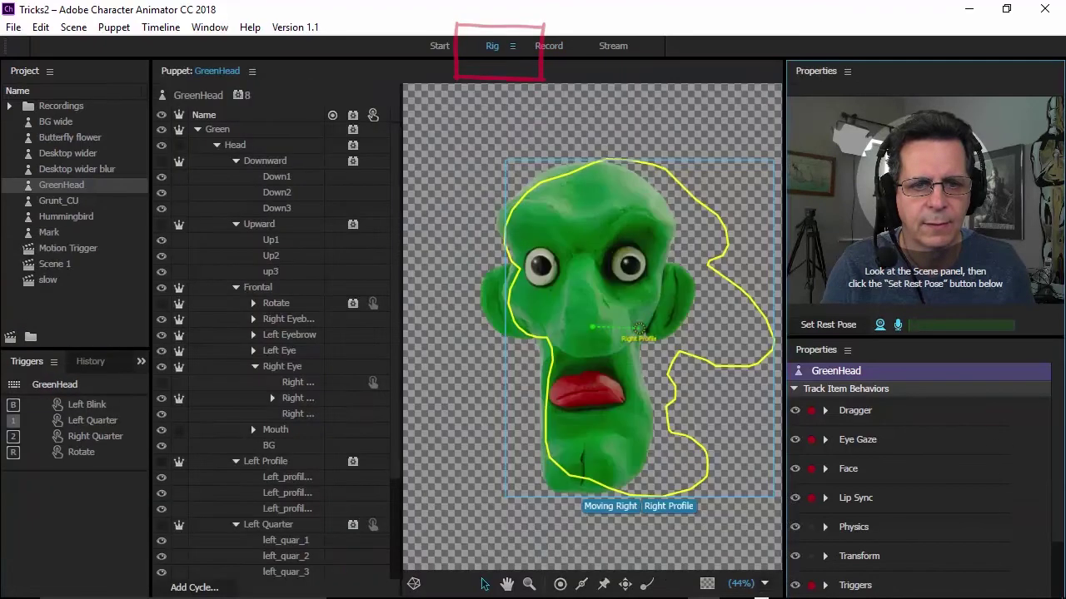
{"action": "left_click", "coordinate": [270, 462]}
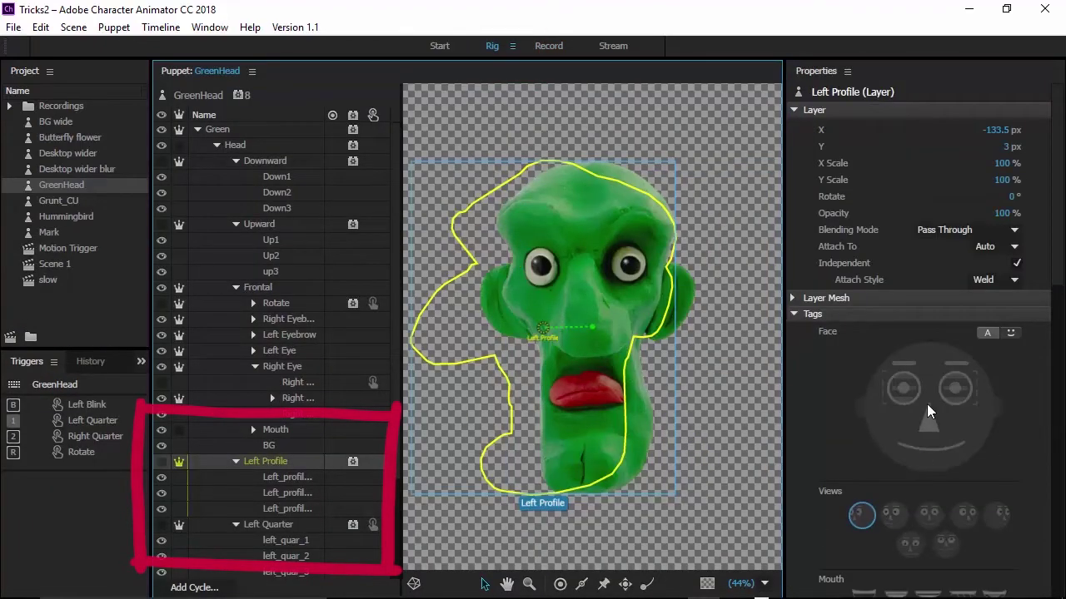
{"action": "scroll", "coordinate": [961, 407], "scroll_direction": "down", "scroll_amount": 10}
{"action": "scroll", "coordinate": [961, 414], "scroll_direction": "up", "scroll_amount": 2}
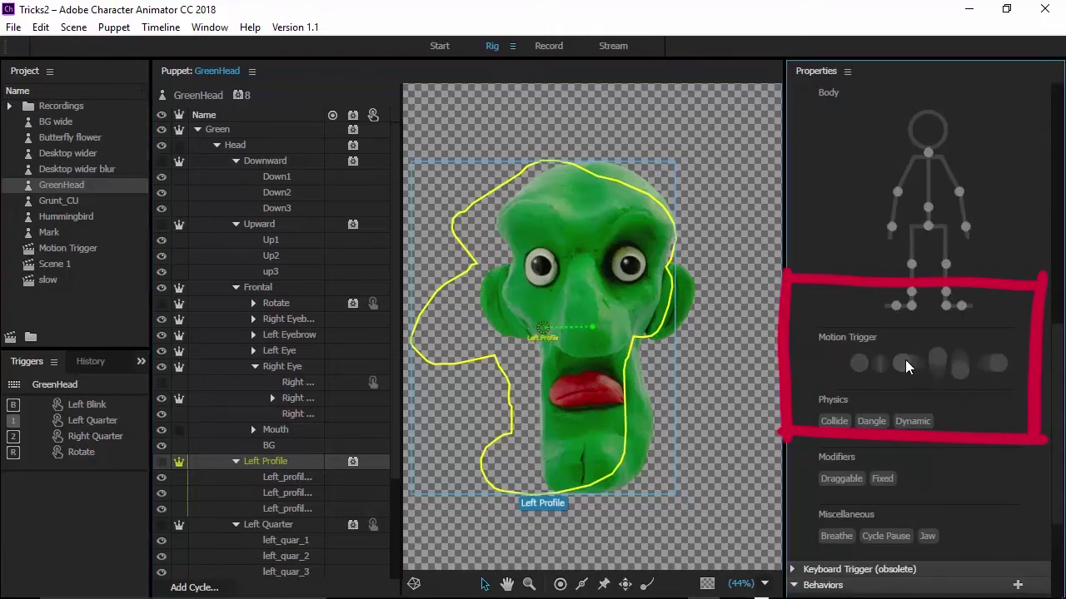
{"action": "left_click", "coordinate": [549, 46]}
{"action": "left_click_drag", "start_coordinate": [425, 266], "coordinate": [543, 250]}
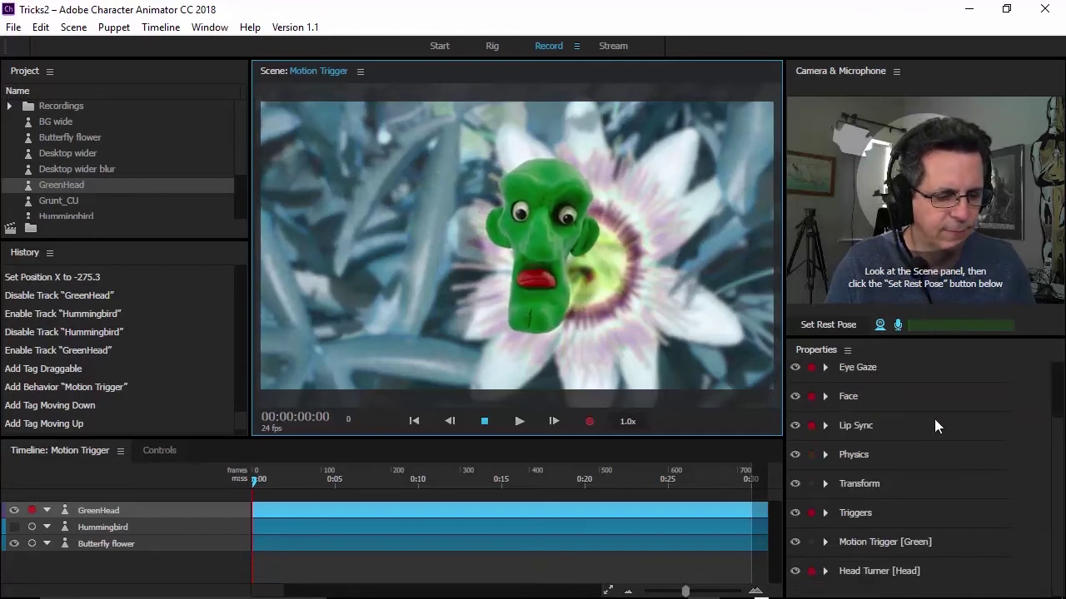
- Set the GreenHead Motion Trigger's speed threshold to 12 px/frame and test it by moving the head
{"action": "left_click", "coordinate": [825, 541]}
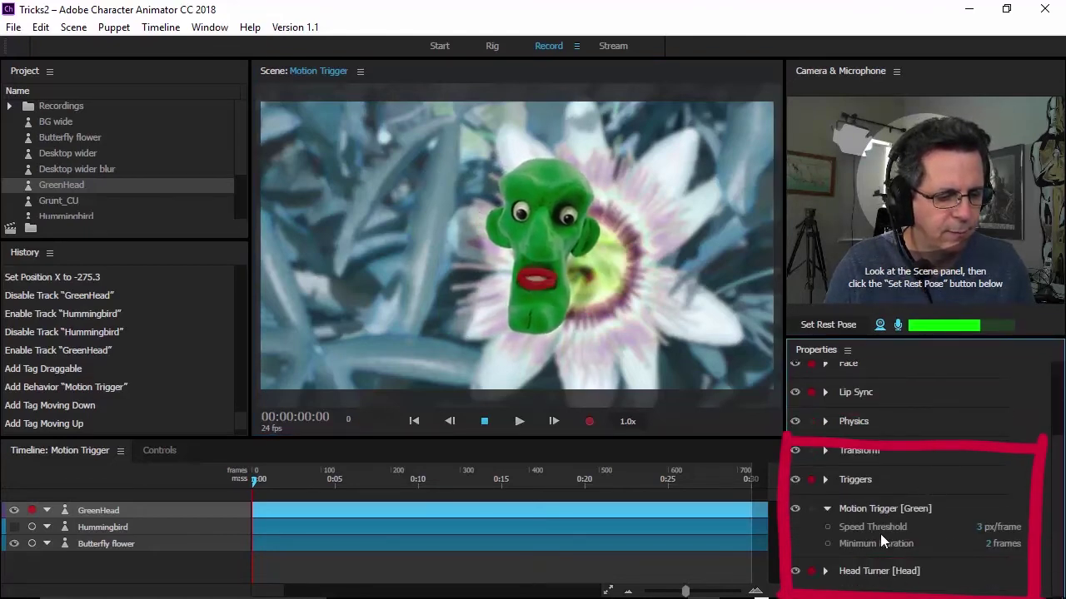
{"action": "left_click", "coordinate": [980, 529]}
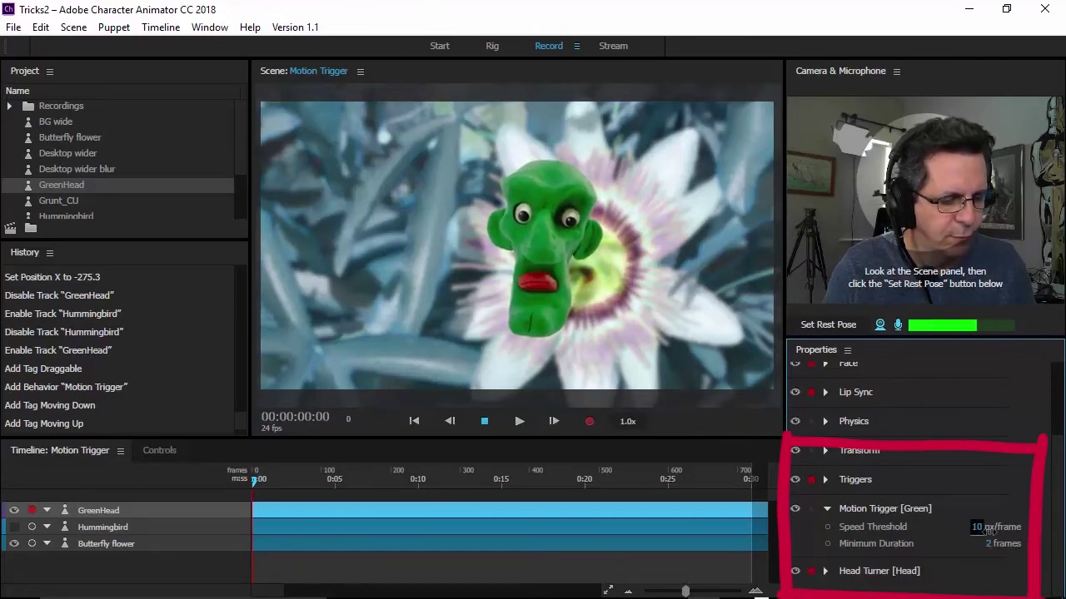
{"action": "type", "text": "12"}
{"action": "key", "text": "Return"}
{"action": "left_click", "coordinate": [529, 264]}
{"action": "mouse_move", "coordinate": [570, 268]}
{"action": "left_mouse_down"}
{"action": "mouse_move", "coordinate": [606, 268]}
{"action": "mouse_move", "coordinate": [372, 254]}
{"action": "mouse_move", "coordinate": [325, 261]}
{"action": "mouse_move", "coordinate": [574, 260]}
{"action": "left_mouse_up"}
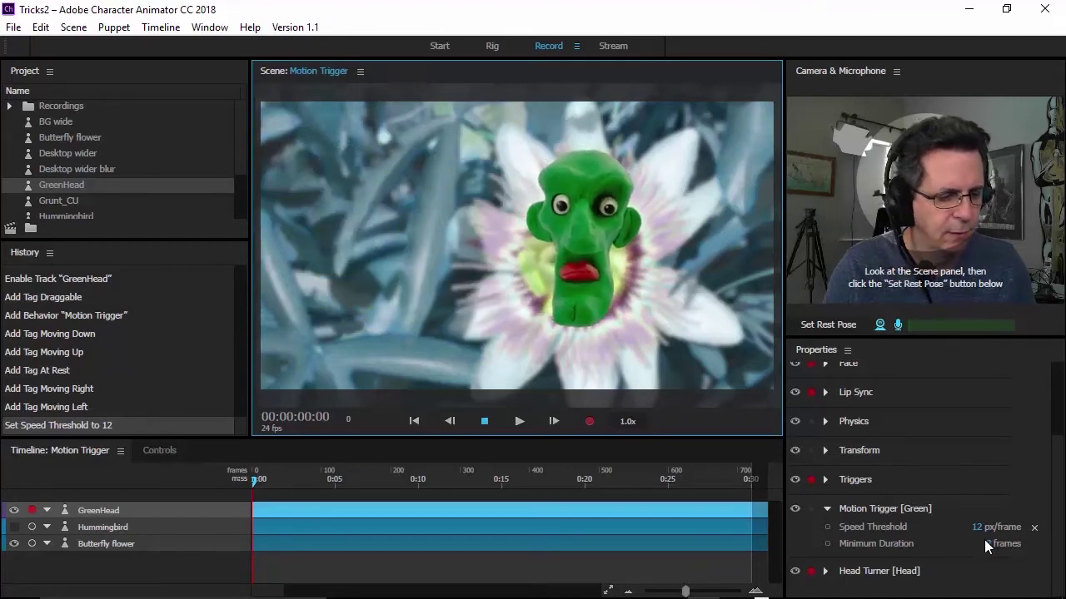
- Set the Motion Trigger's speed threshold to 29 px/frame and test it by moving the head across the scene
{"action": "mouse_move", "coordinate": [978, 527]}
{"action": "left_mouse_down"}
{"action": "mouse_move", "coordinate": [1014, 523]}
{"action": "mouse_move", "coordinate": [997, 527]}
{"action": "left_mouse_up"}
{"action": "left_click_drag", "start_coordinate": [614, 274], "coordinate": [653, 270]}
{"action": "left_click_drag", "start_coordinate": [495, 273], "coordinate": [420, 282]}
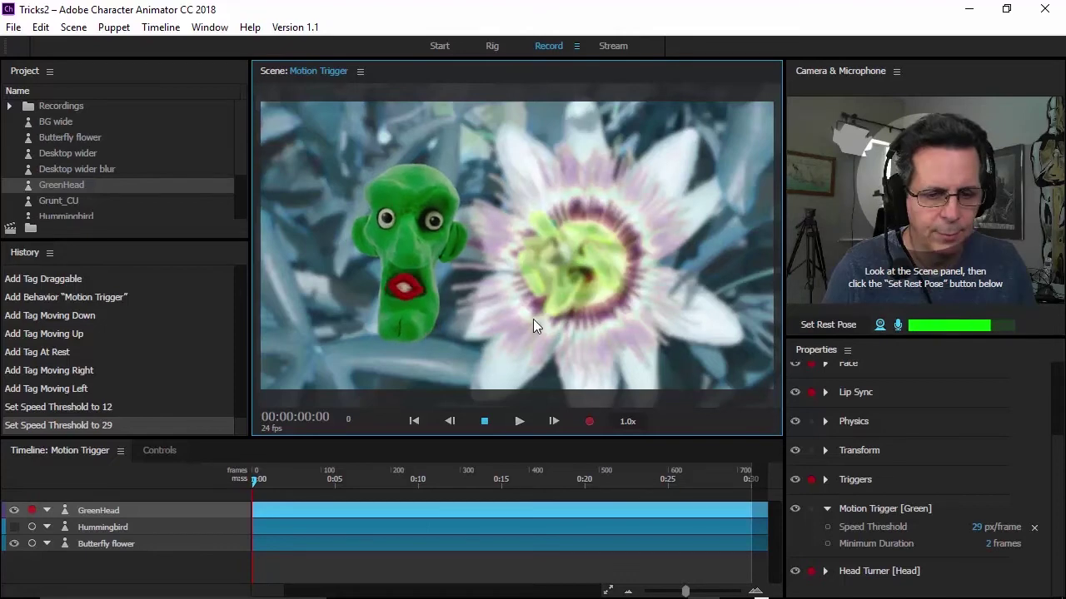
{"action": "left_click_drag", "start_coordinate": [420, 259], "coordinate": [582, 251]}
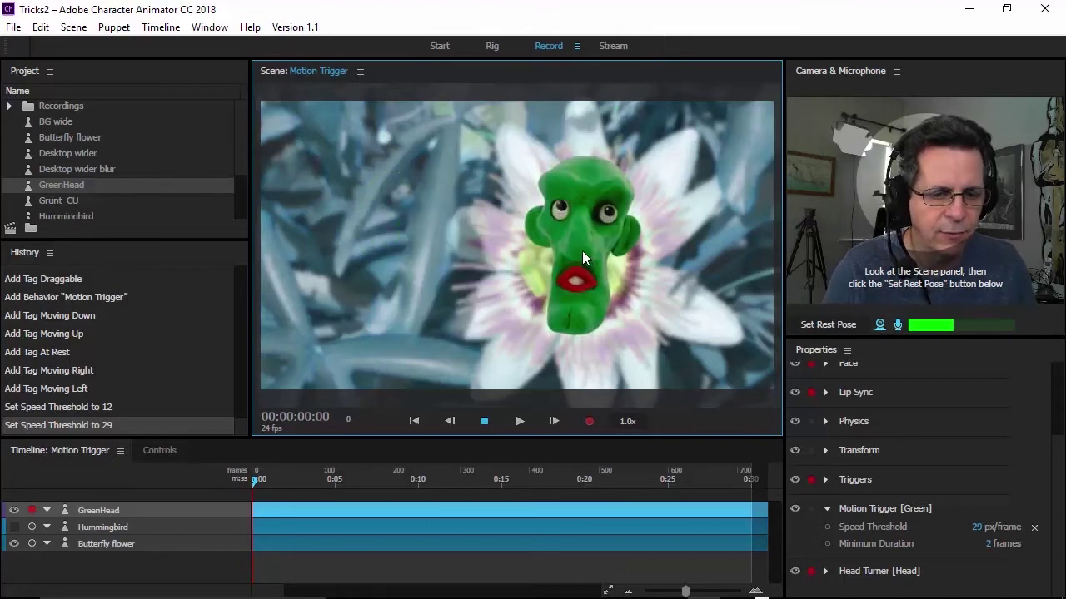
- Set the Motion Trigger's minimum duration to 12 frames and test it by moving the head across the scene
{"action": "left_click", "coordinate": [989, 546]}
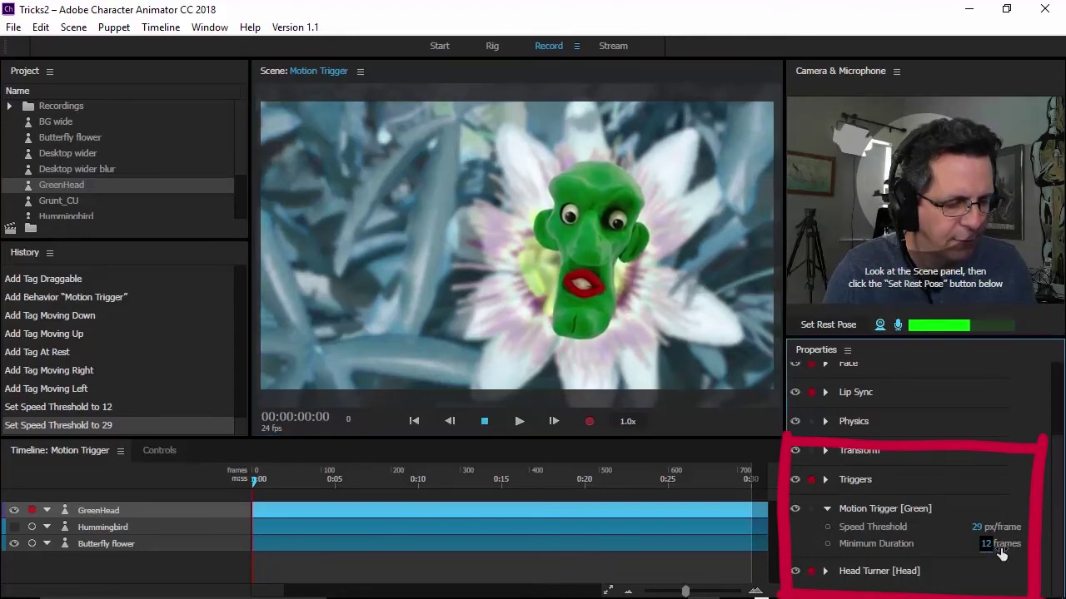
{"action": "type", "text": "12"}
{"action": "key", "text": "Return"}
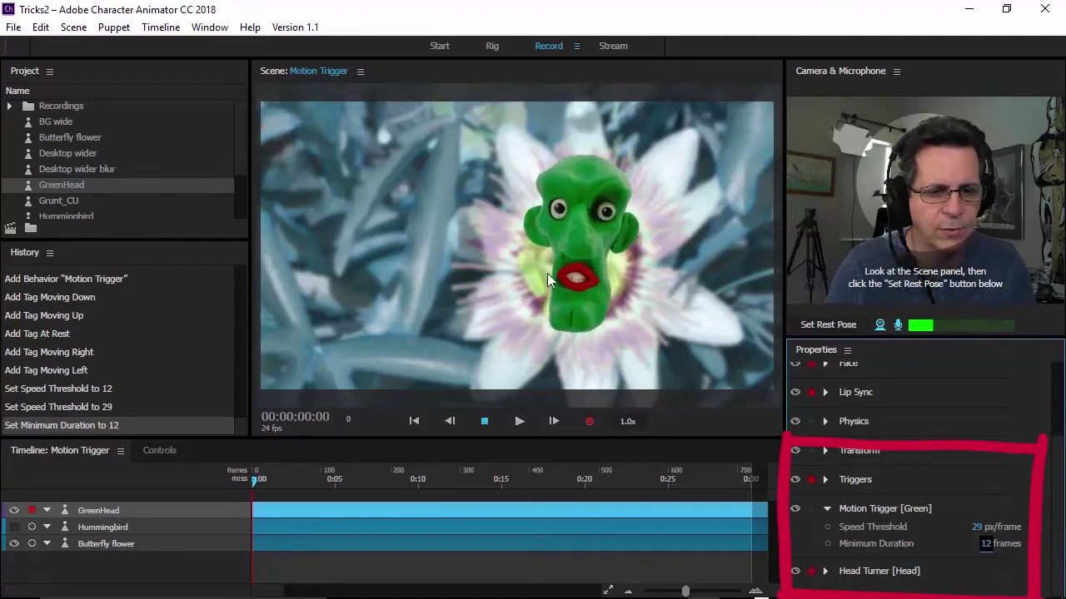
{"action": "left_click", "coordinate": [578, 258]}
{"action": "left_click_drag", "start_coordinate": [293, 260], "coordinate": [657, 280]}
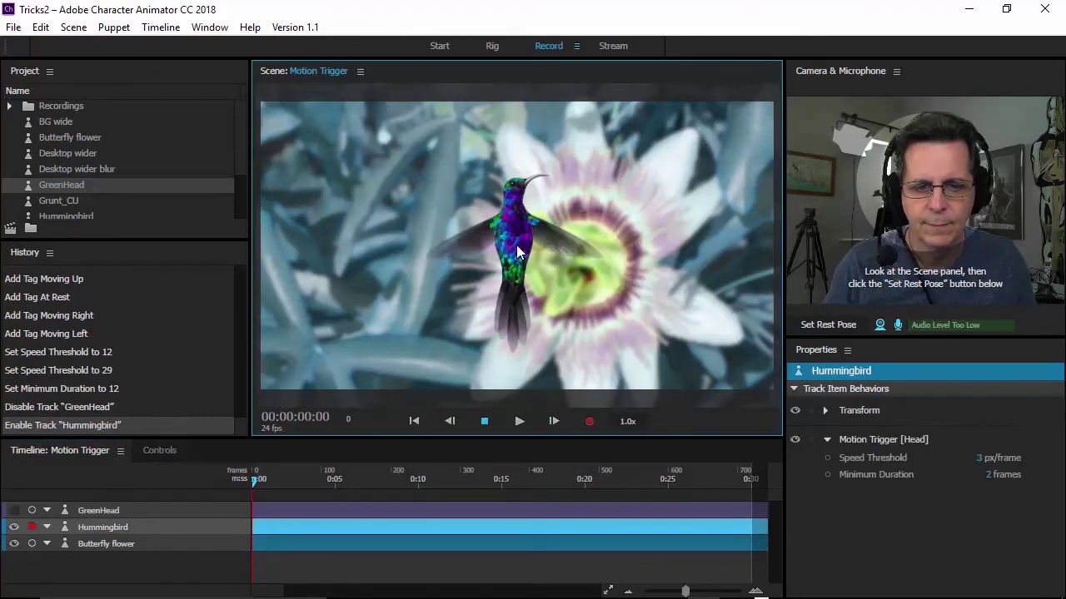
- Move the hummingbird through the scene once more to preview its motion triggers
{"action": "left_click_drag", "start_coordinate": [517, 245], "coordinate": [528, 286]}
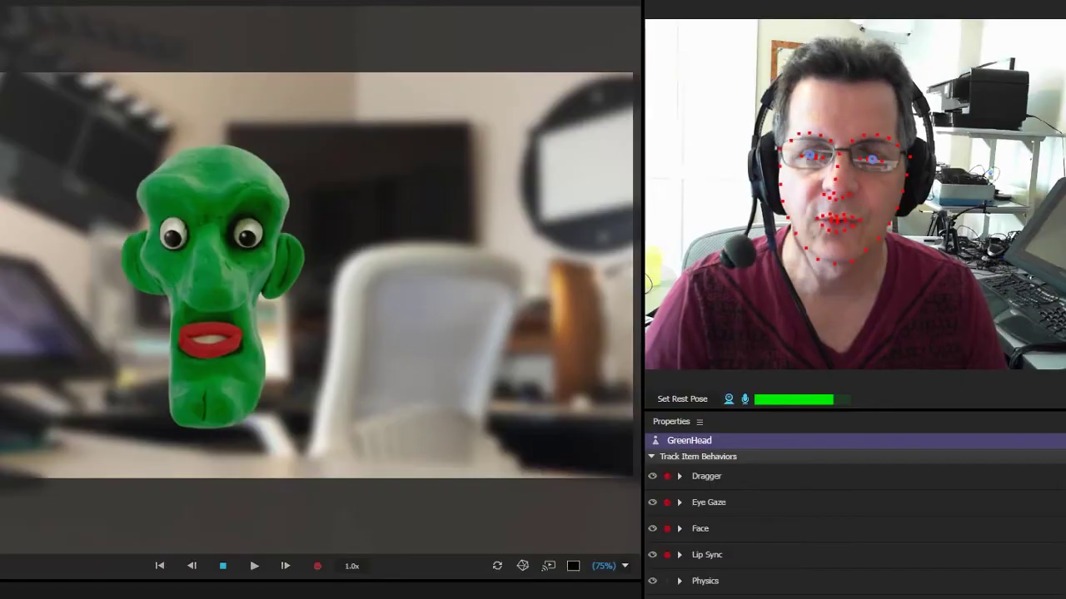